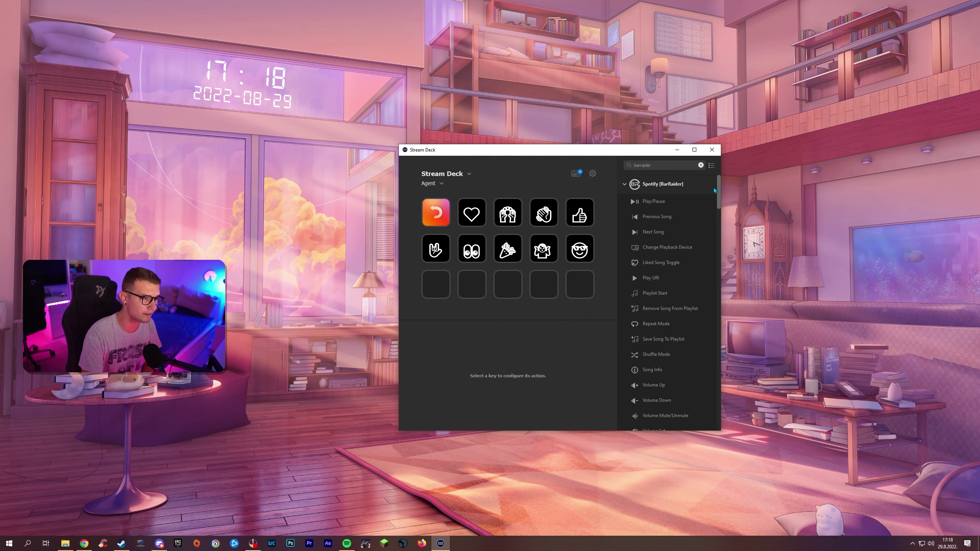
- Browse the OBS Tools and Win Tools action lists, then bring Discord's Bar Raiders #roles channel forward
left_click_drag(720, 193, 724, 237)
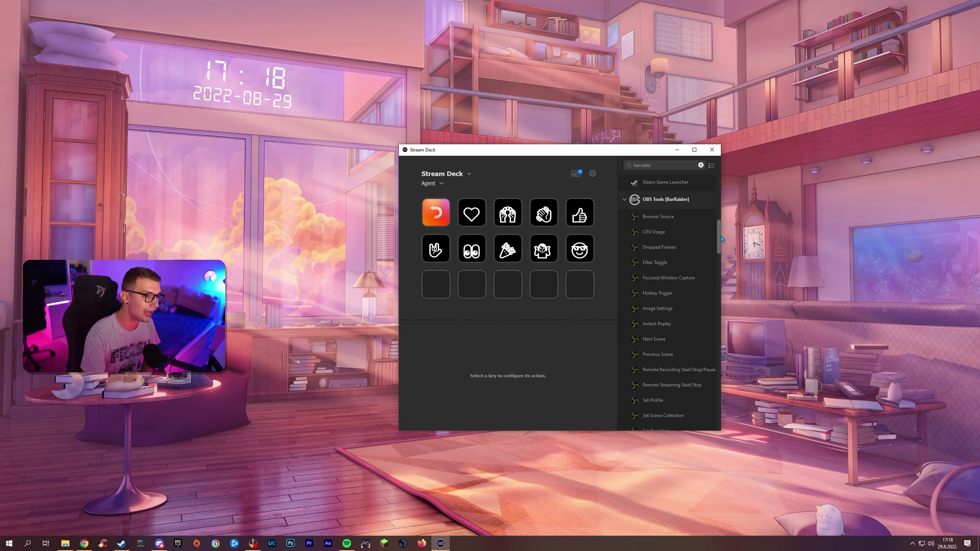
left_click_drag(719, 235, 720, 369)
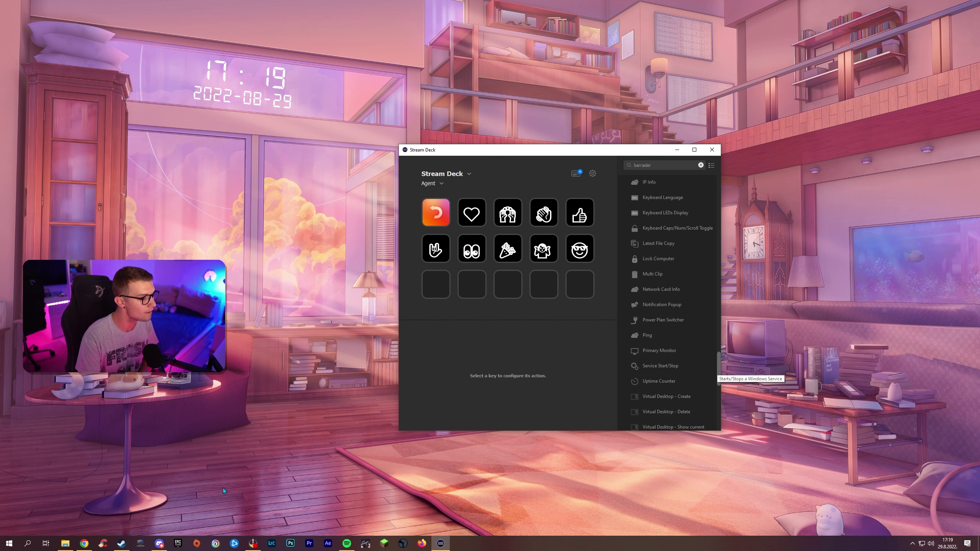
left_click(159, 544)
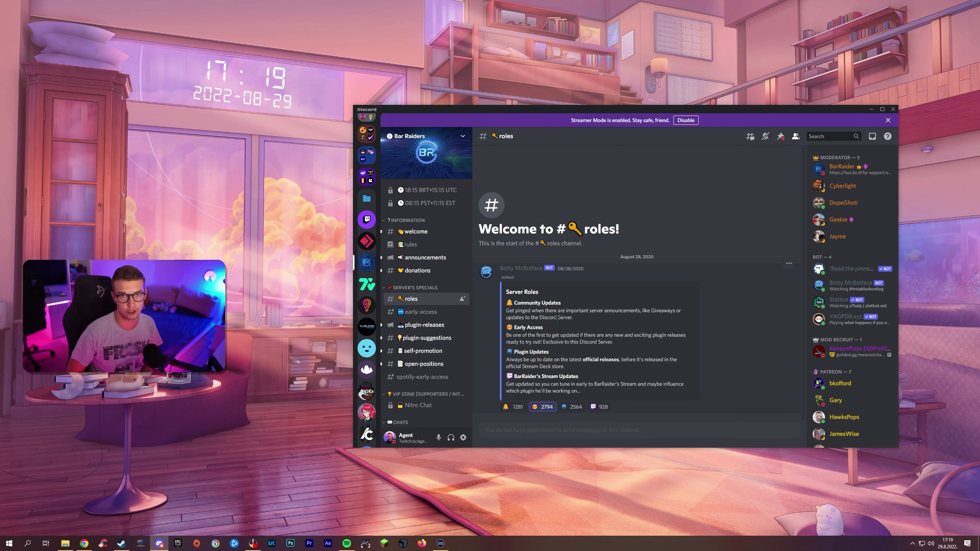
- Move down past #early-access to Discord's #plugin-releases channel
key("alt+Down")
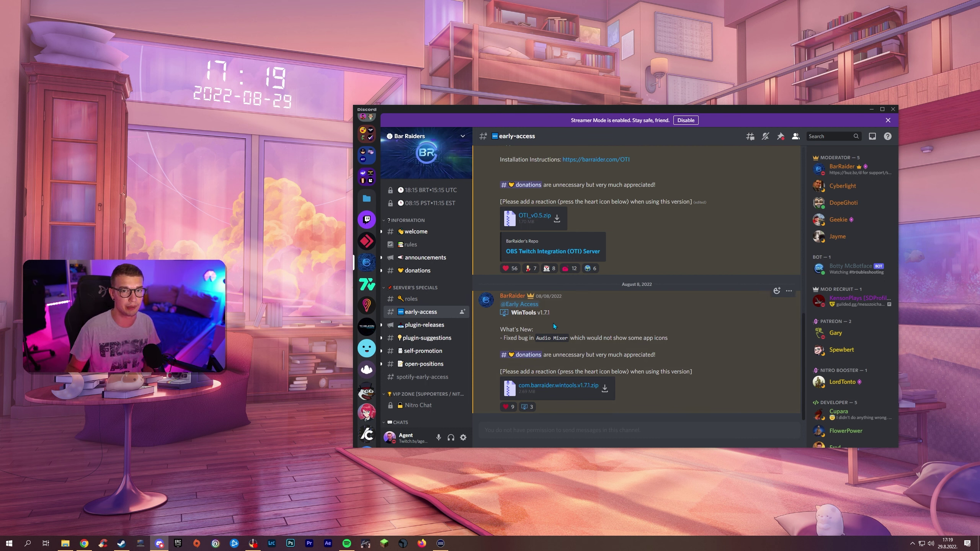
key("alt+Down")
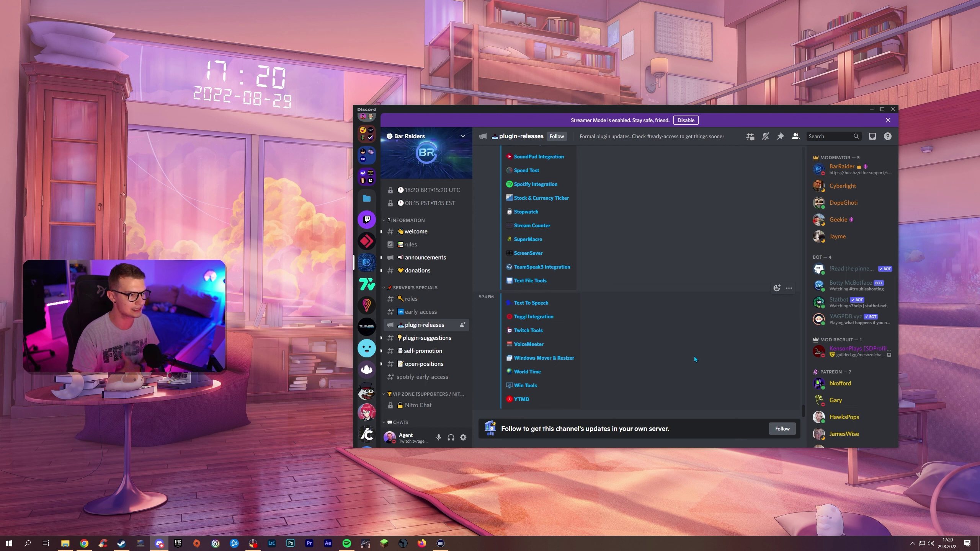
- Open the OBS Tools v2.7 release post and download its com.barraider.obstools zip
scroll(639, 275, "up", 5)
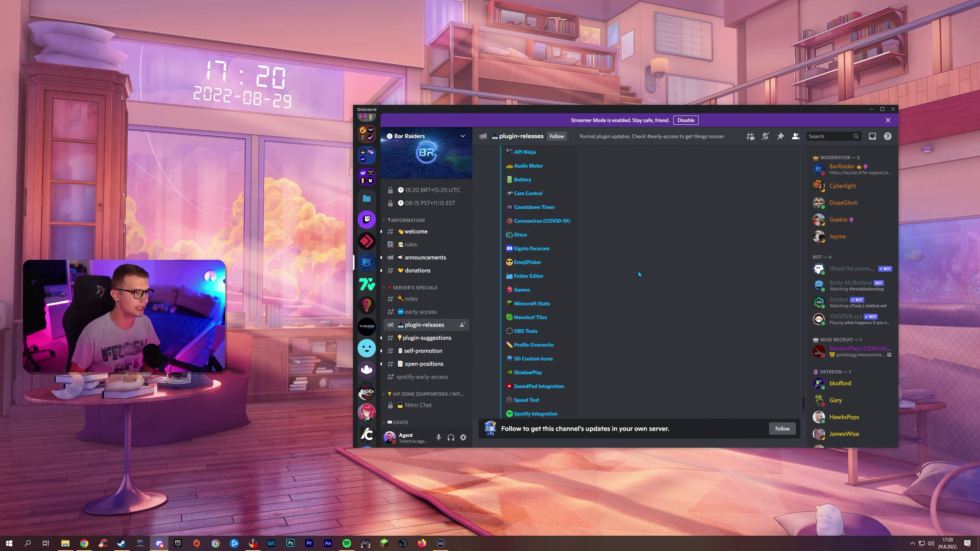
scroll(716, 338, "down", 2)
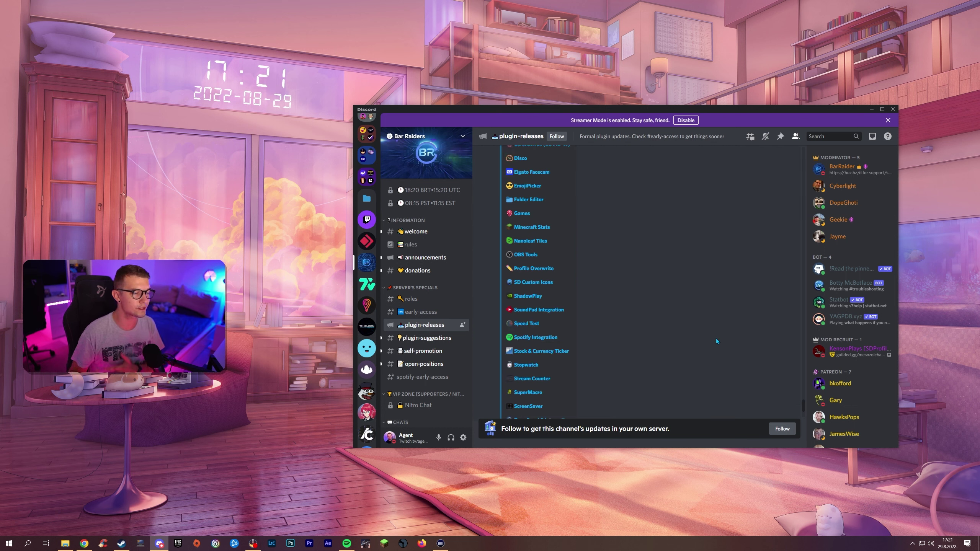
left_click(528, 256)
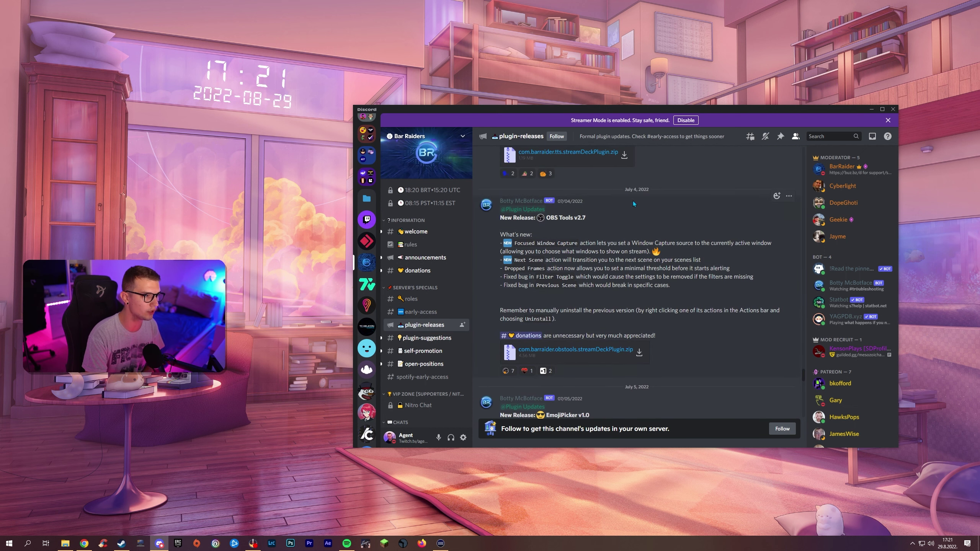
left_click(641, 355)
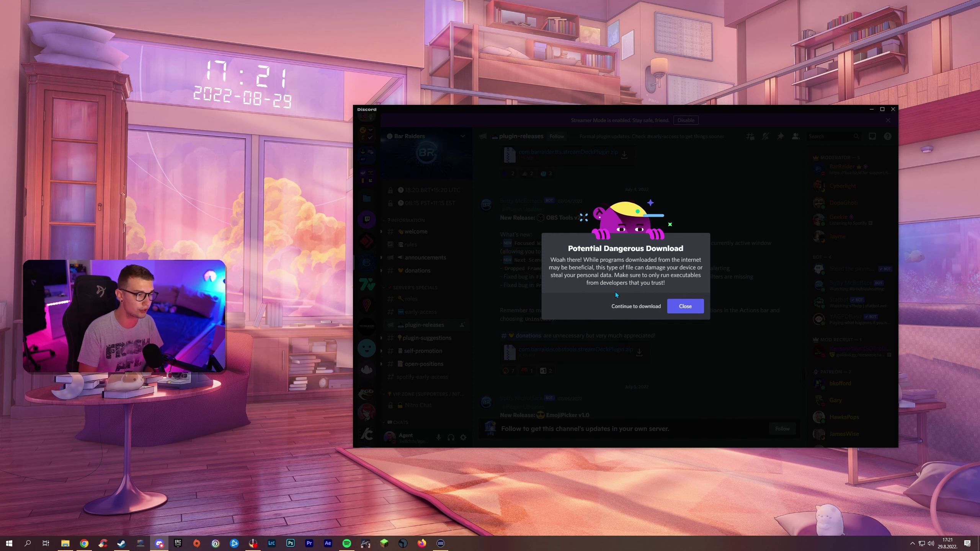
left_click(613, 307)
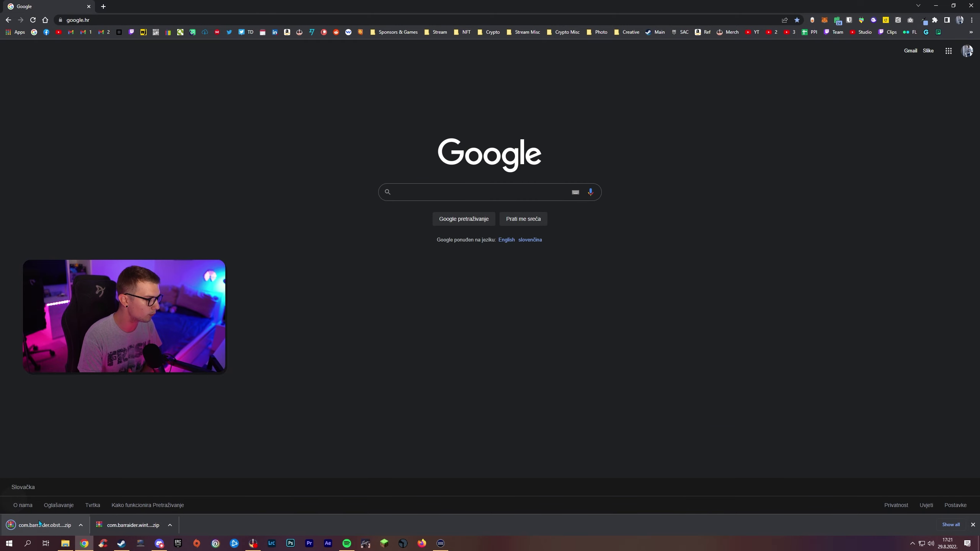
left_click(936, 5)
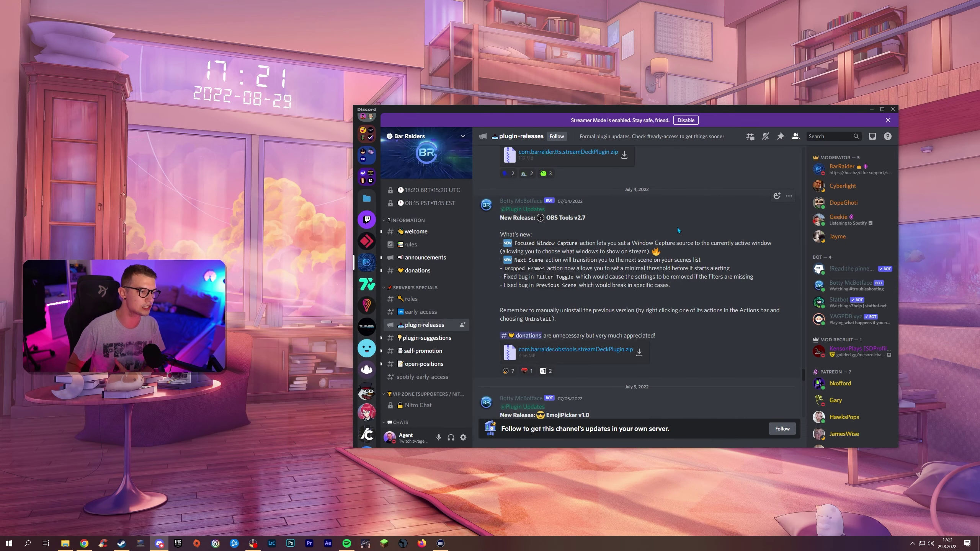
left_click(65, 544)
right_click(567, 231)
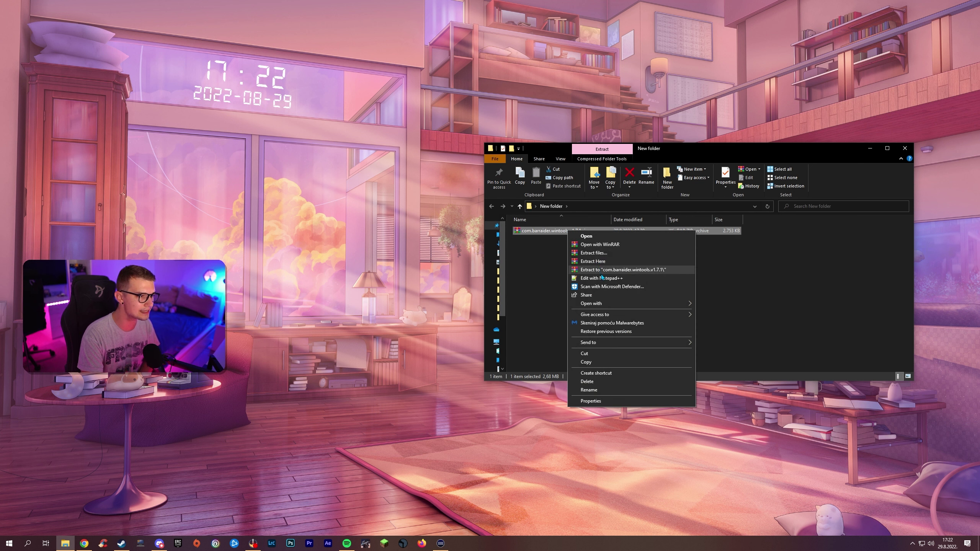
- Extract the Win Tools zip to com.barraider.wintools.v1.7.1 and run its .streamDeckPlugin file
left_click(602, 270)
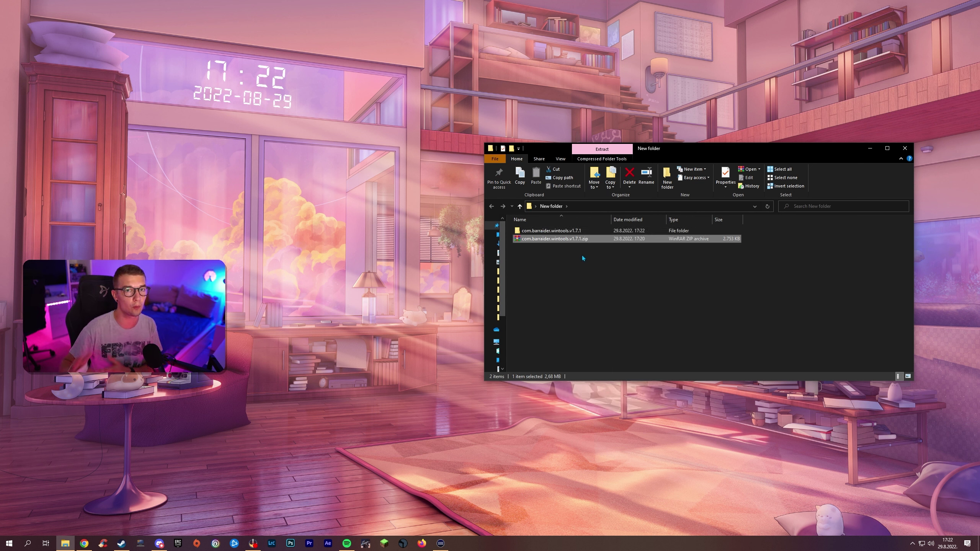
double_click(587, 231)
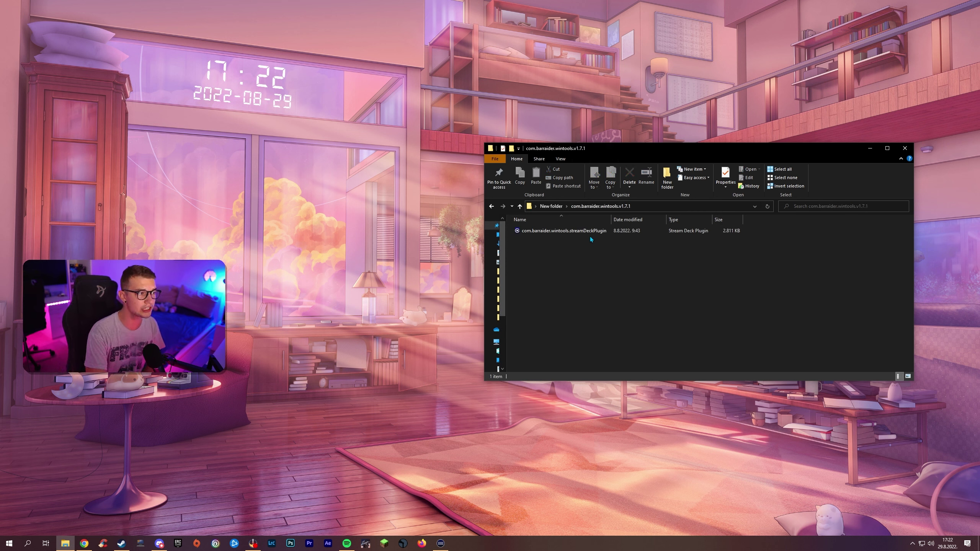
left_click(586, 233)
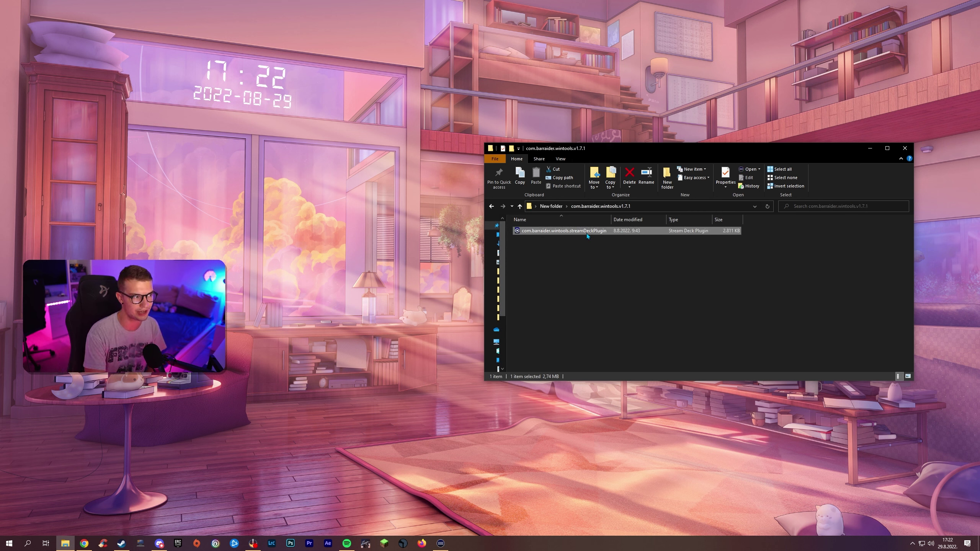
double_click(587, 233)
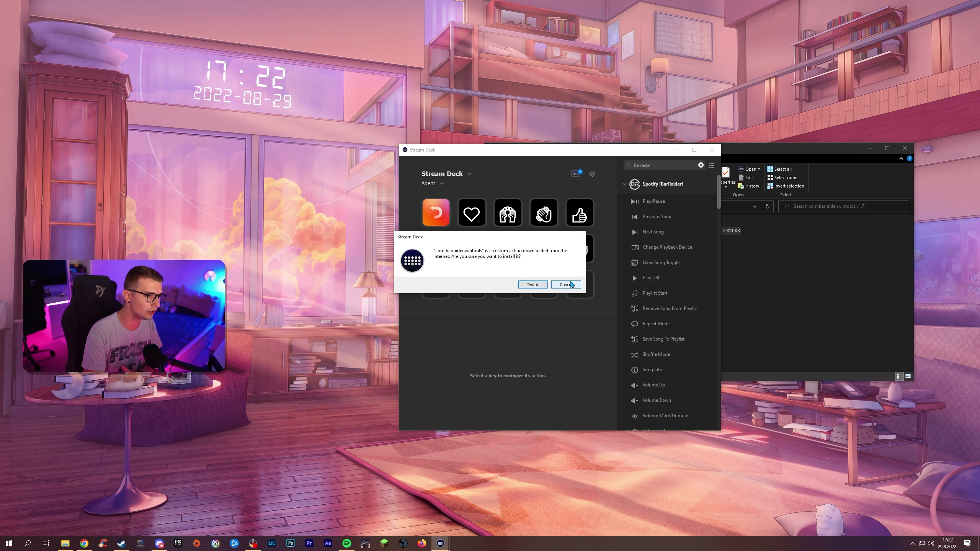
- Cancel the com.barraider.wintools install confirmation
left_click(566, 284)
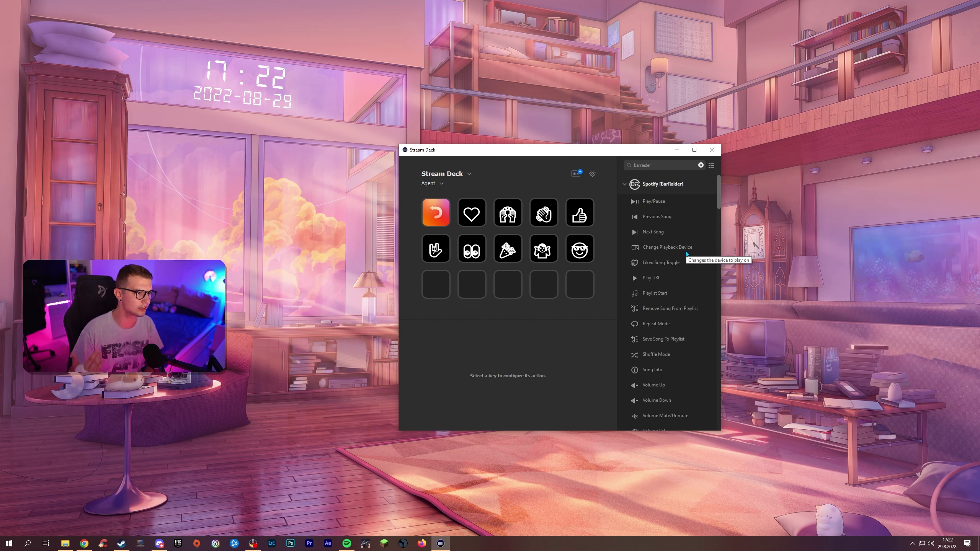
- Place Spotify [BarRaider] Play/Pause on the third row's second key, redoing it after one deletion
left_click_drag(687, 203, 472, 285)
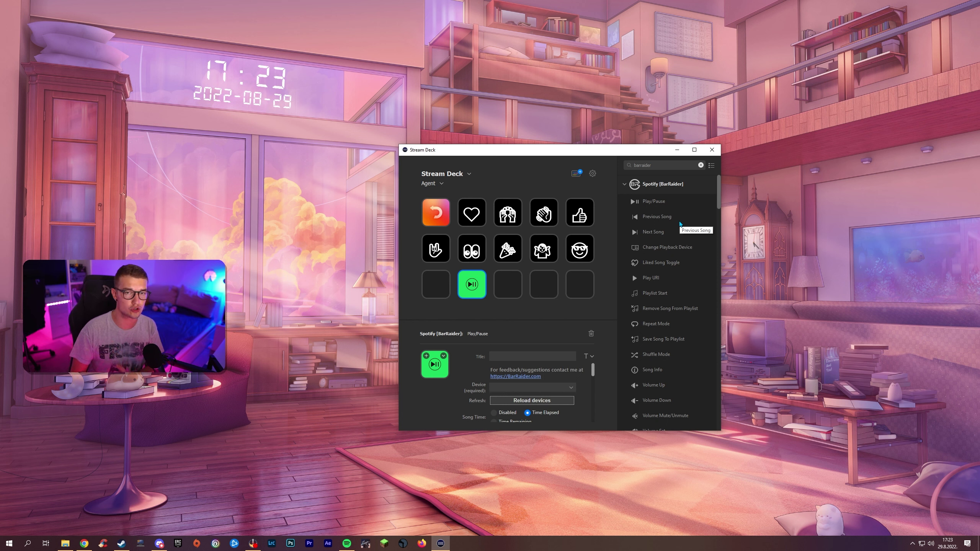
scroll(633, 273, "down", 15)
key("Delete")
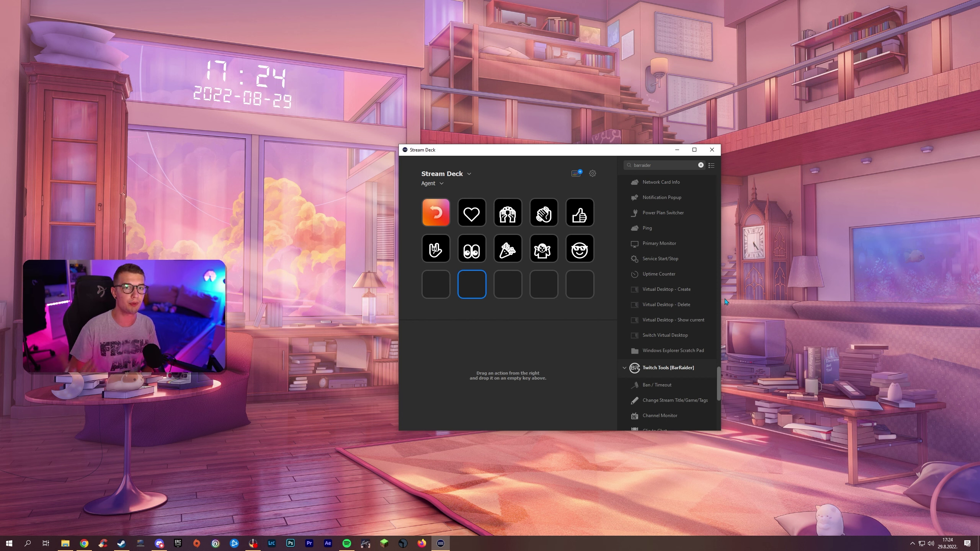
scroll(672, 289, "up", 10)
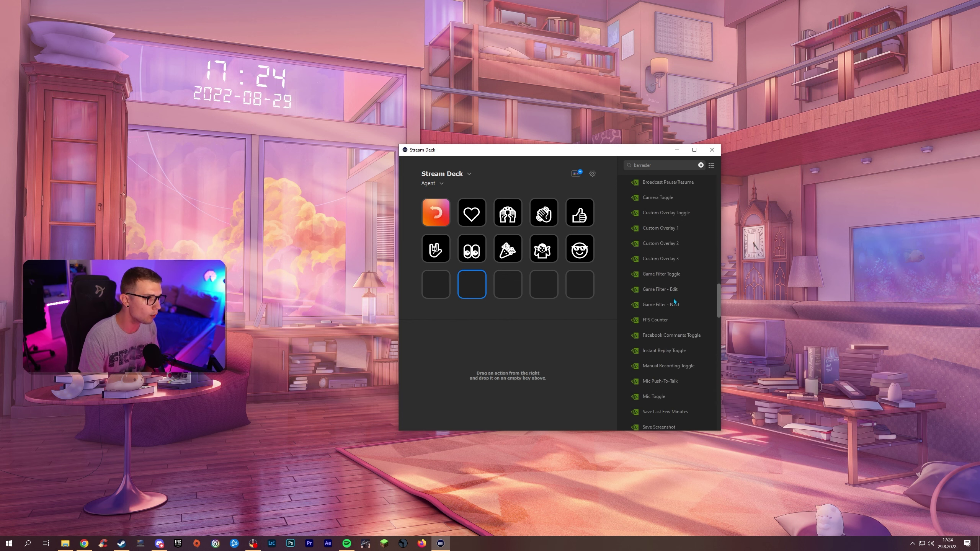
left_click_drag(653, 201, 481, 286)
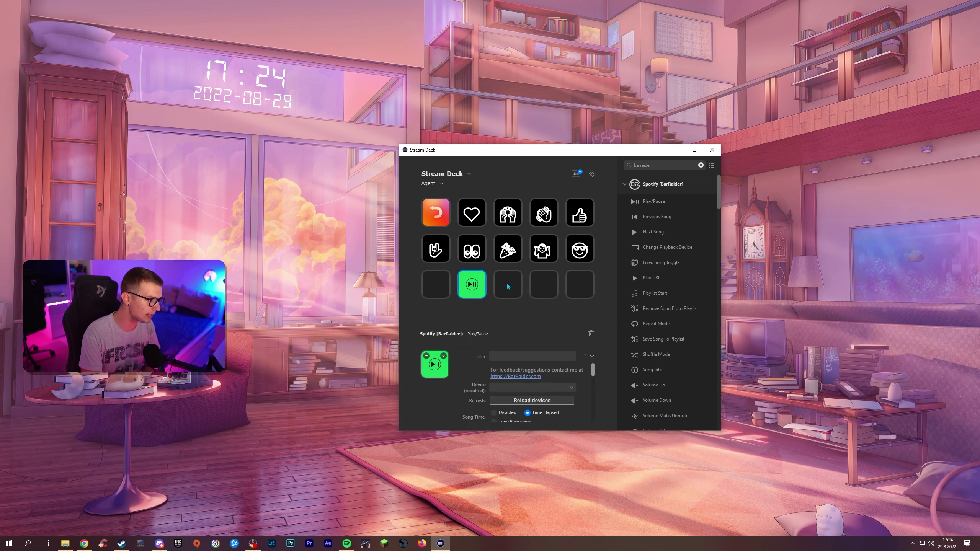
- Set the Play/Pause key's Device to this PC so it shows album art and 00:55 elapsed
left_click(498, 388)
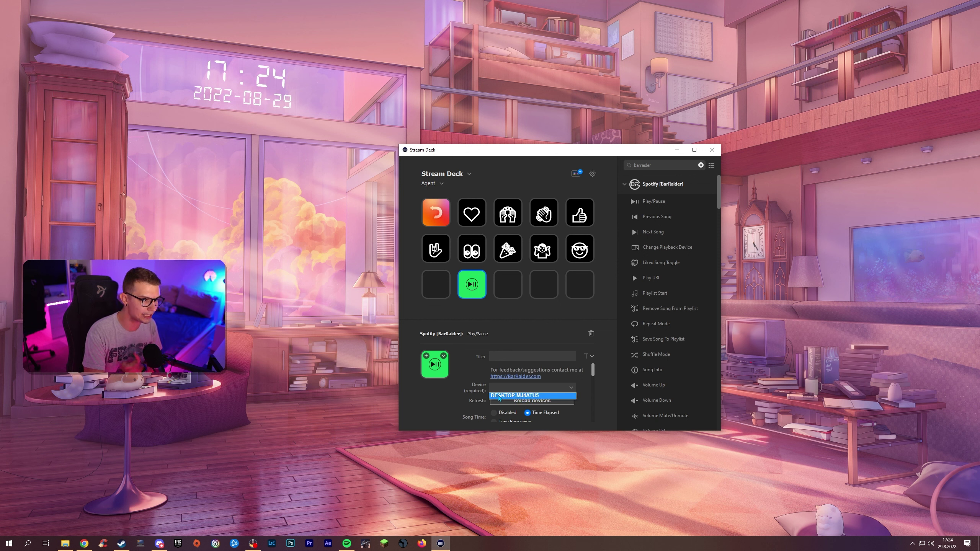
left_click(518, 388)
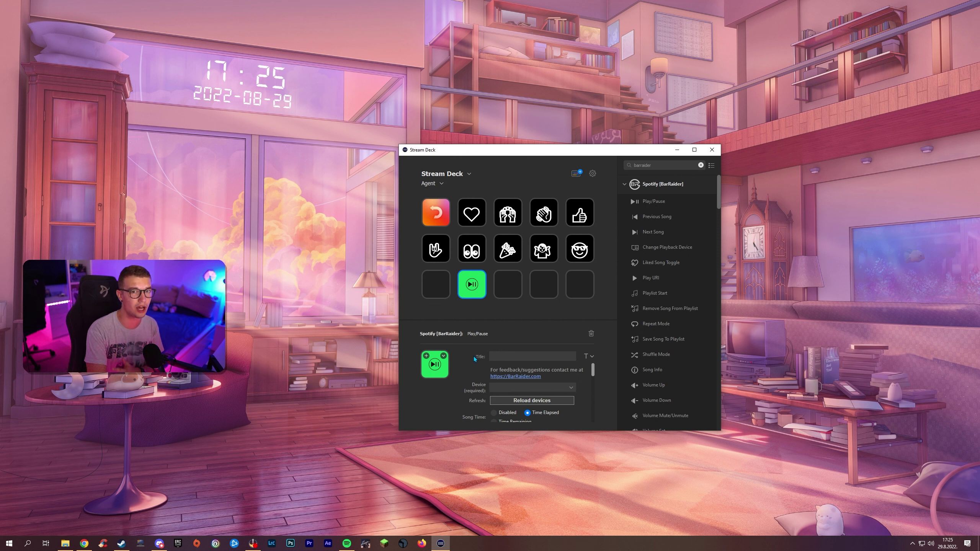
scroll(596, 381, "down", 2)
scroll(595, 381, "down", 1)
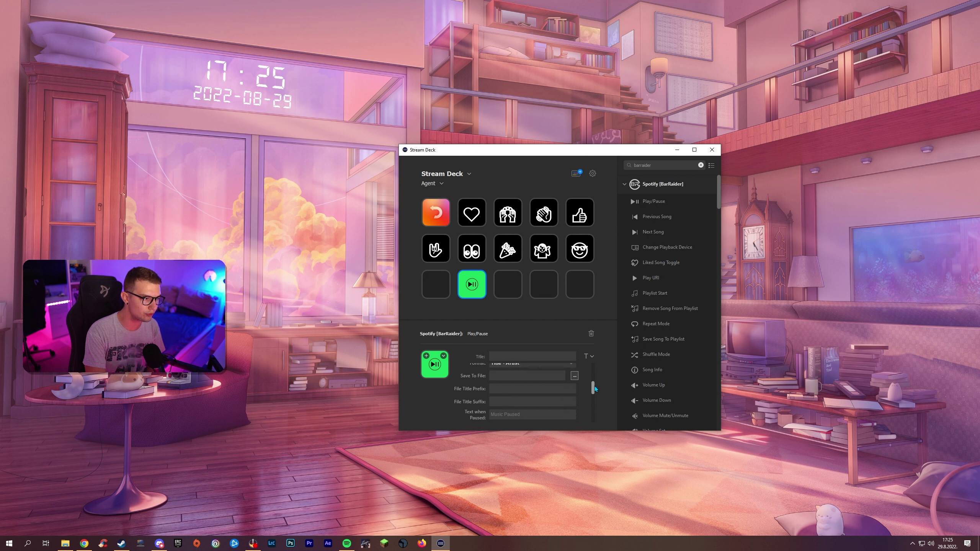
left_click_drag(595, 383, 596, 400)
- Deselect and reselect the Play/Pause key to bring its settings panel back
left_click(503, 314)
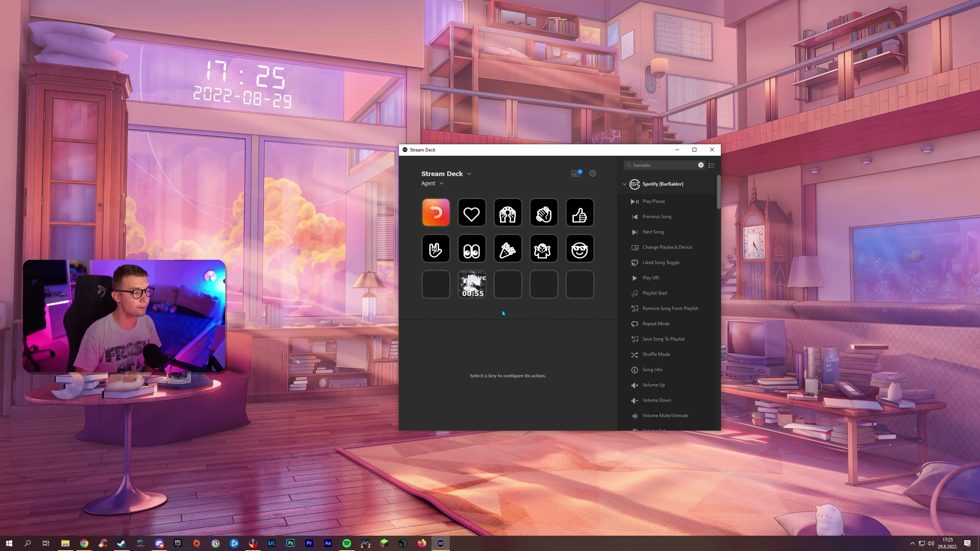
left_click(472, 284)
left_click(519, 309)
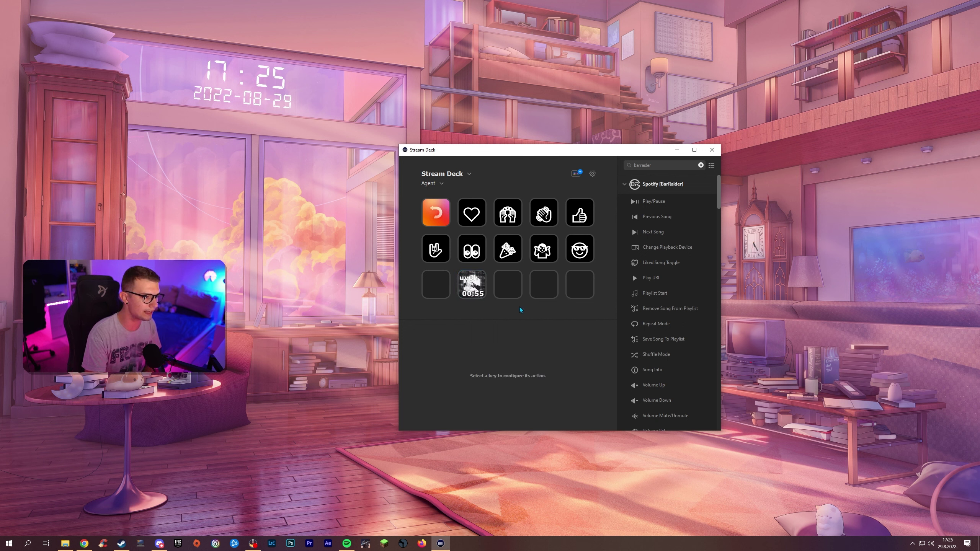
left_click(482, 296)
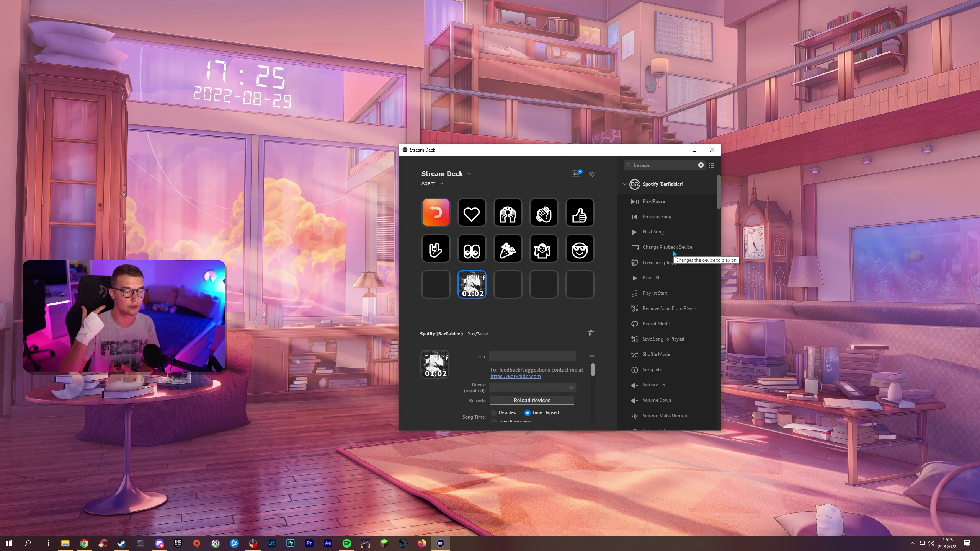
- Add Spotify Change Playback Device to the bottom row's third key and review its Device setting
left_click_drag(675, 251, 508, 284)
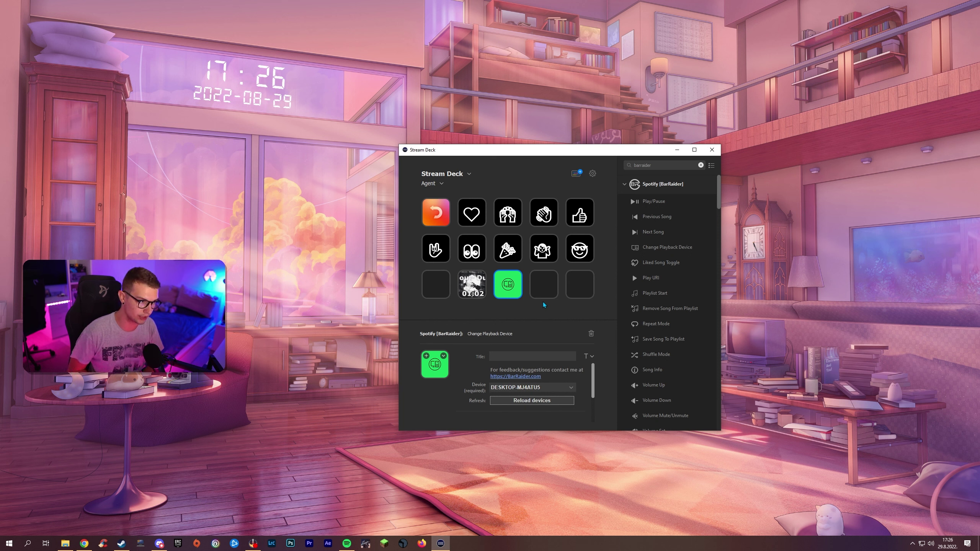
scroll(679, 303, "down", 1)
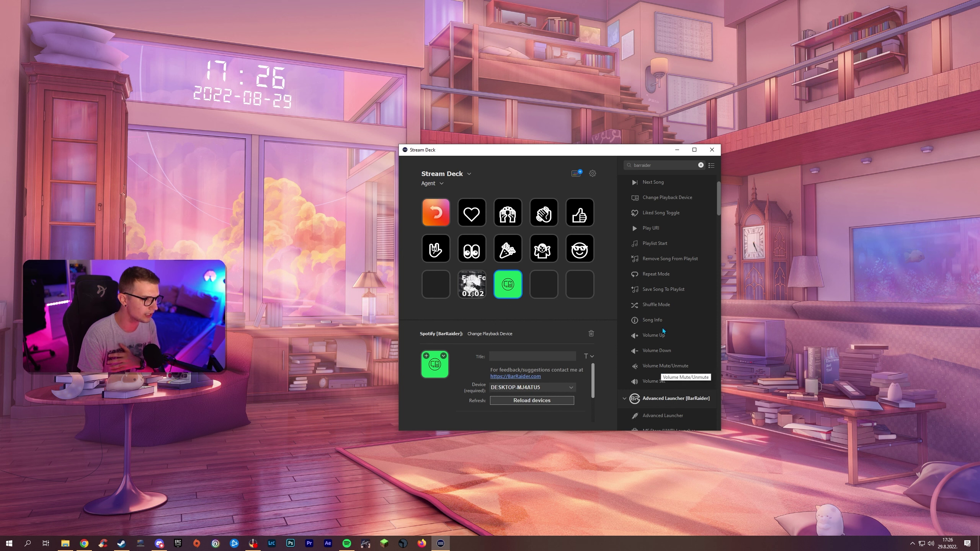
scroll(684, 300, "up", 1)
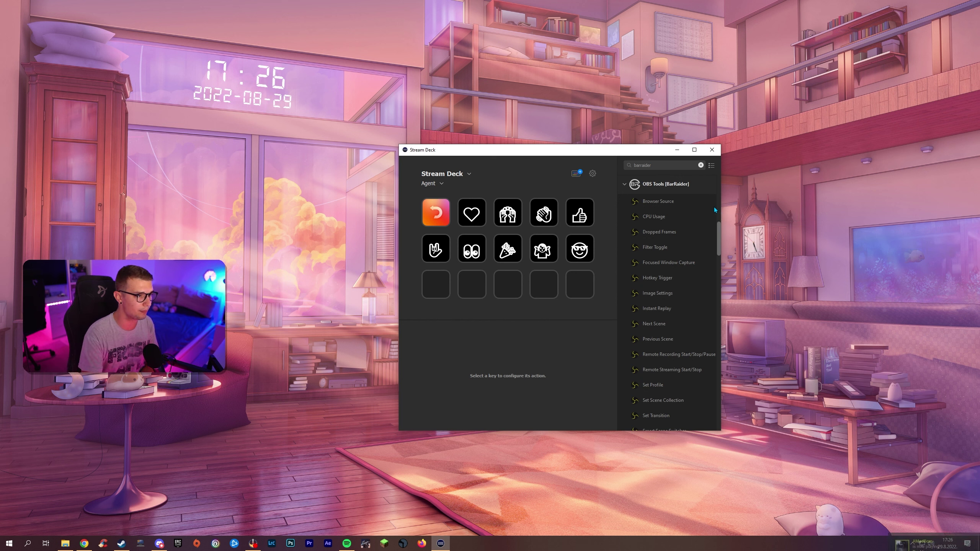
- Add the OBS Tools Browser Source action to the bottom row's second key
mouse_move(720, 247)
left_mouse_down()
mouse_move(717, 275)
mouse_move(715, 263)
left_mouse_up()
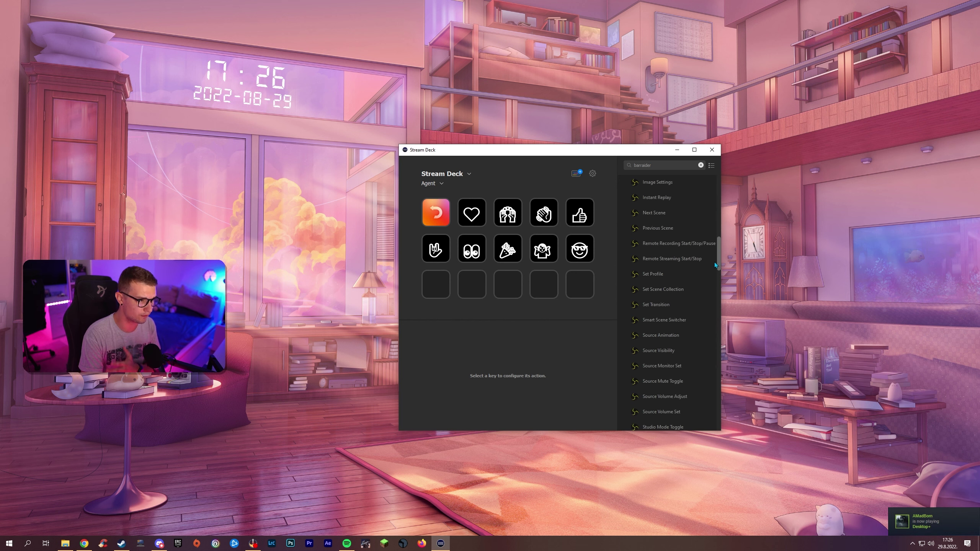
scroll(714, 263, "up", 3)
left_click_drag(658, 216, 472, 285)
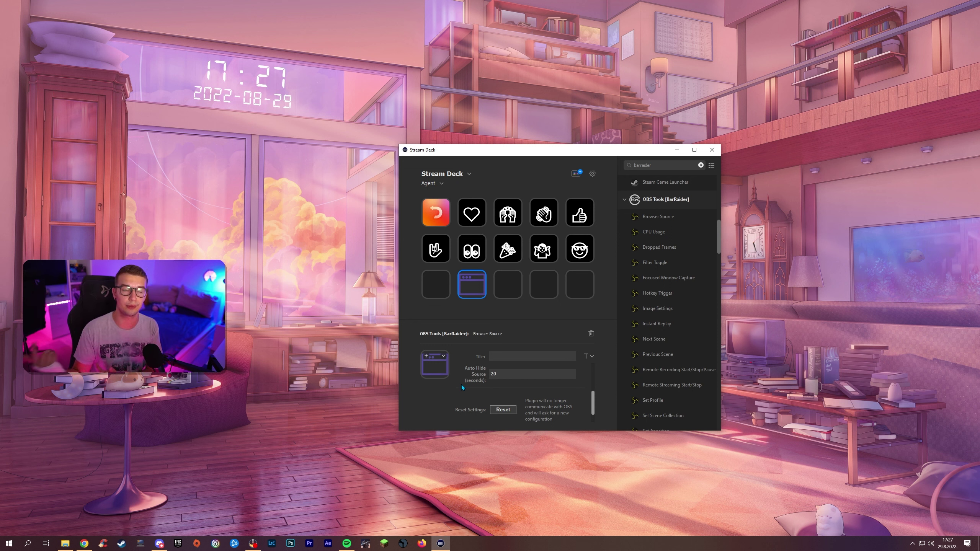
- Put the OBS Tools CPU Usage action on the bottom row's third key and review its settings
left_click_drag(654, 232, 511, 296)
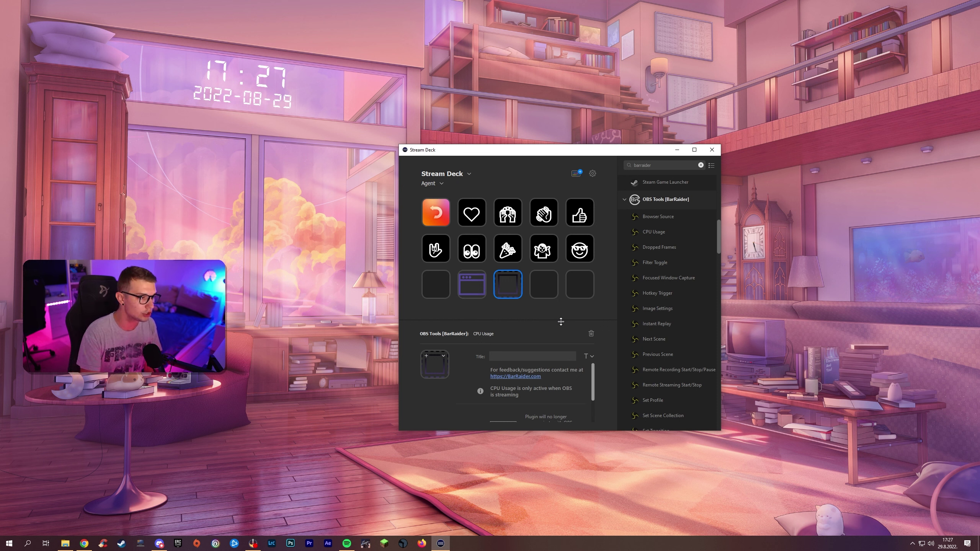
scroll(544, 398, "down", 3)
scroll(527, 404, "up", 3)
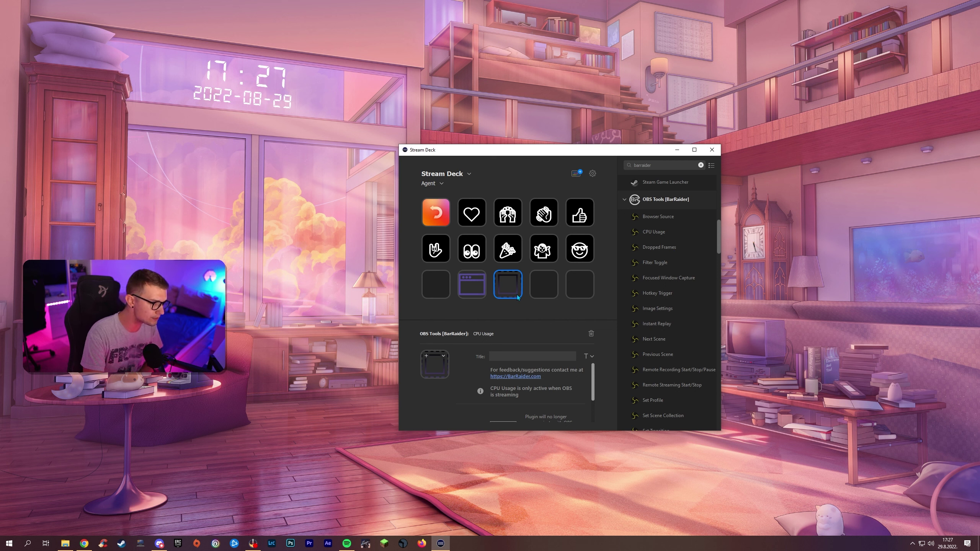
scroll(717, 245, "down", 5)
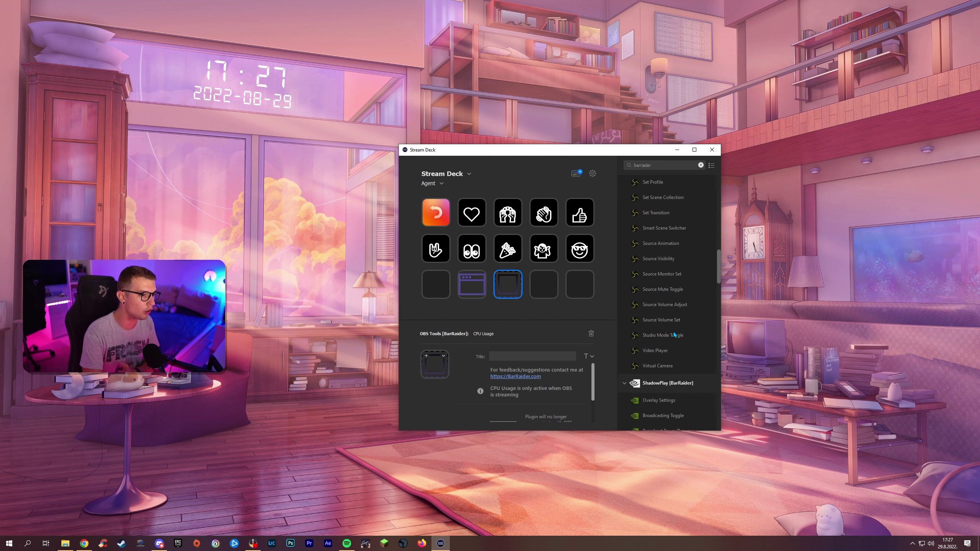
scroll(676, 333, "up", 4)
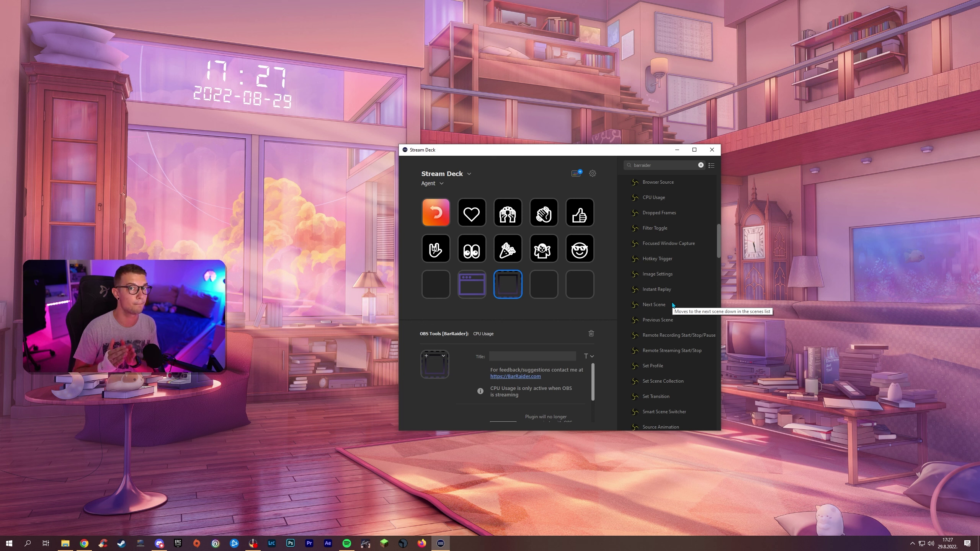
scroll(673, 305, "down", 3)
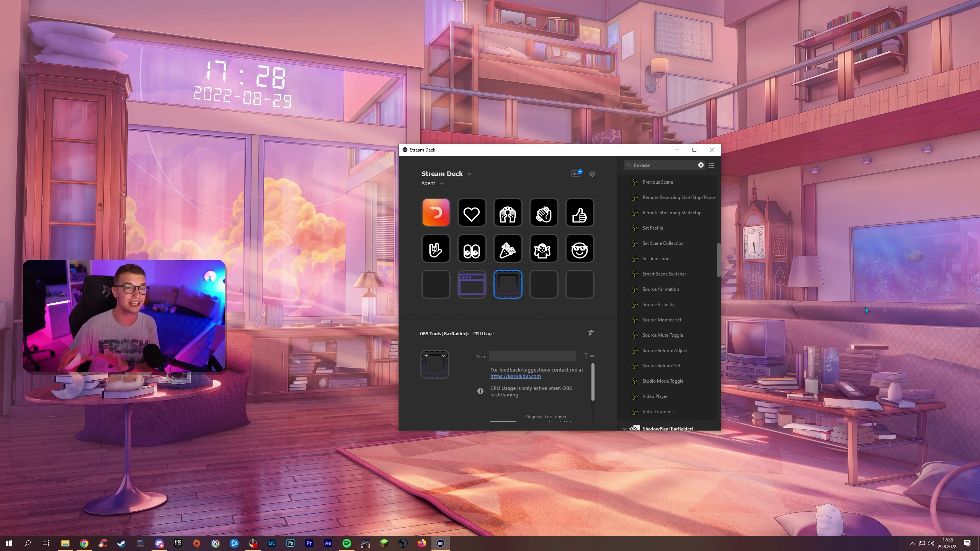
- Deselect the CPU Usage key and put Win Tools App Playback Device on the folder's second key
left_click(588, 284)
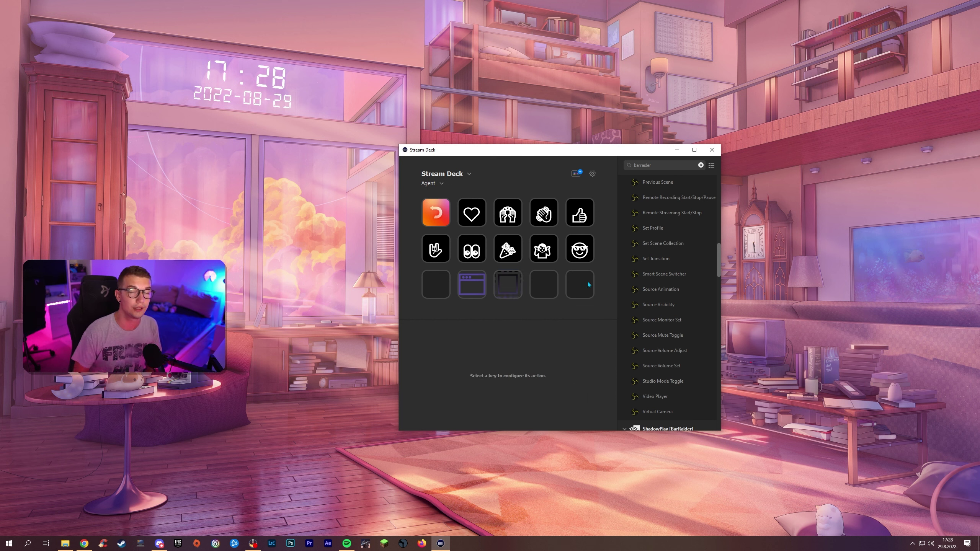
scroll(667, 301, "down", 10)
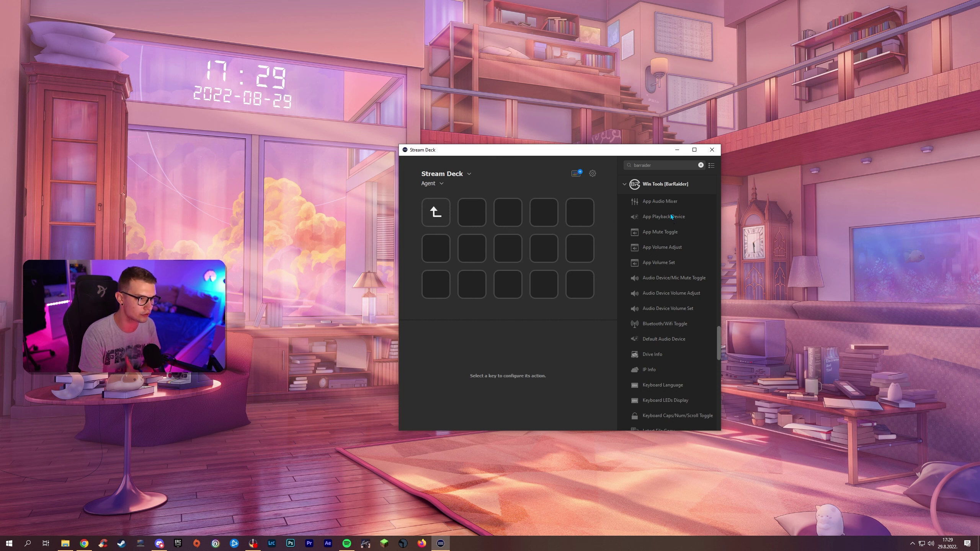
left_click_drag(672, 221, 489, 221)
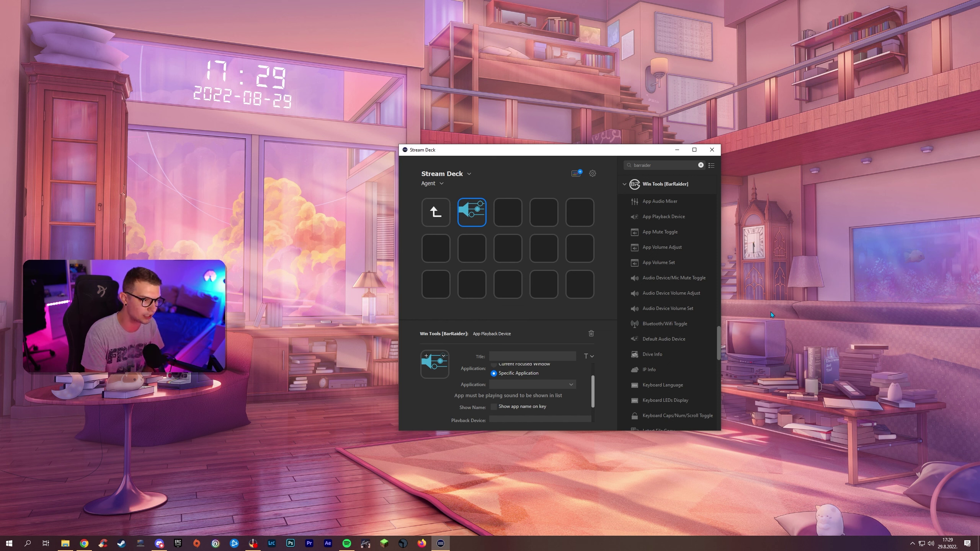
- Add Win Tools Drive Info to the third key, keeping Single Drive mode and low threshold 20
left_click_drag(677, 350, 508, 213)
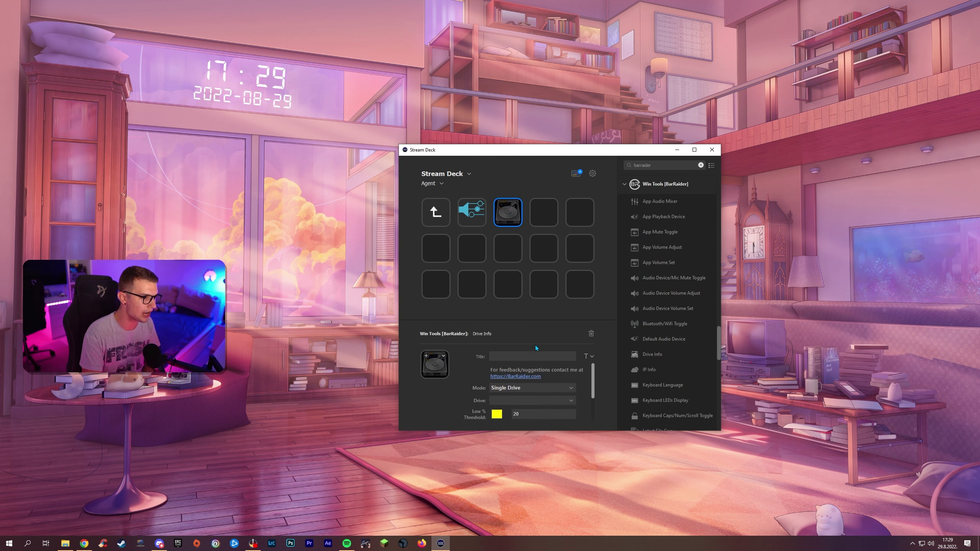
scroll(474, 387, "down", 2)
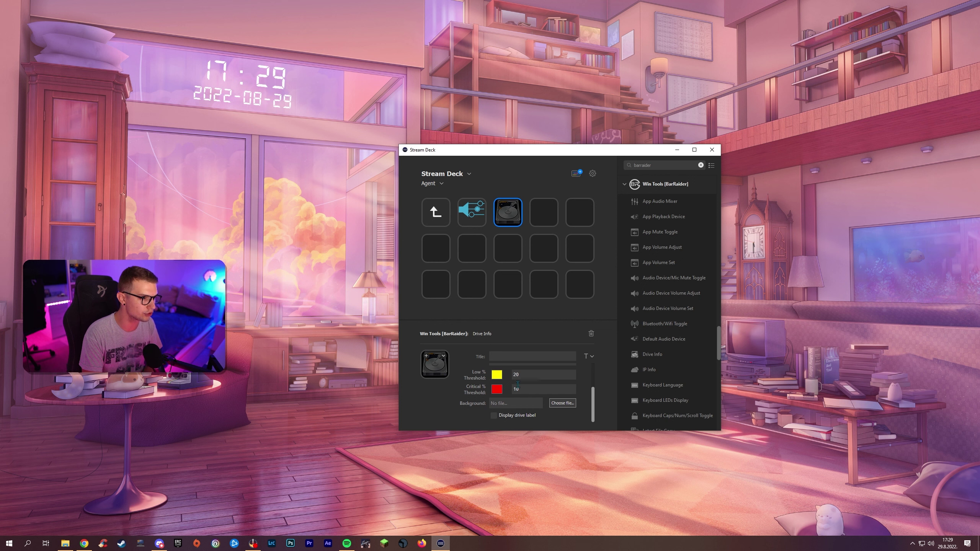
scroll(486, 402, "up", 2)
left_click(505, 387)
left_click(505, 396)
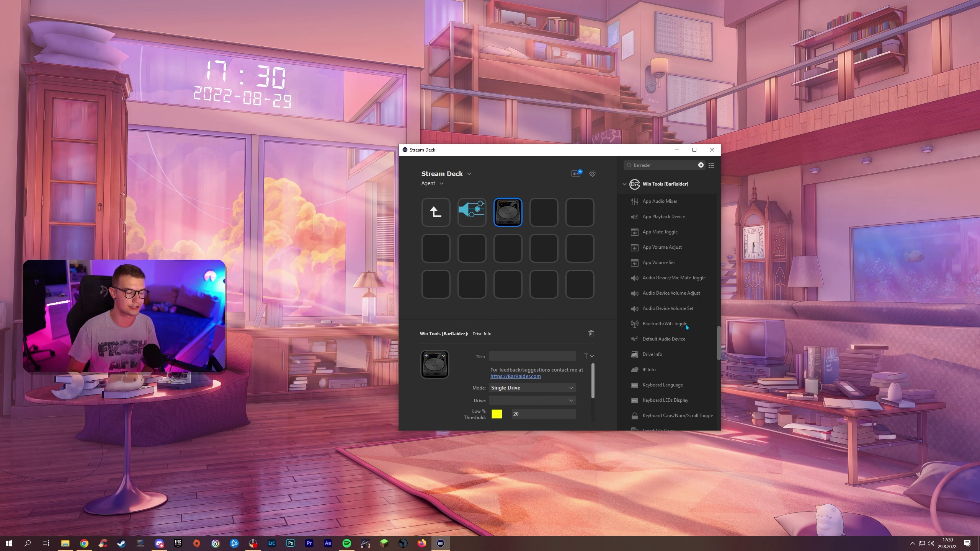
scroll(676, 326, "down", 3)
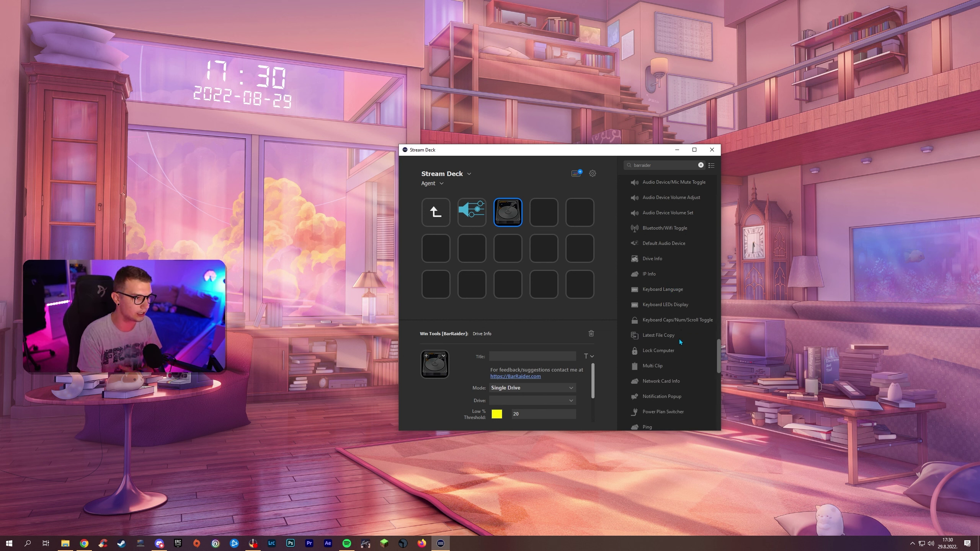
scroll(673, 348, "down", 1)
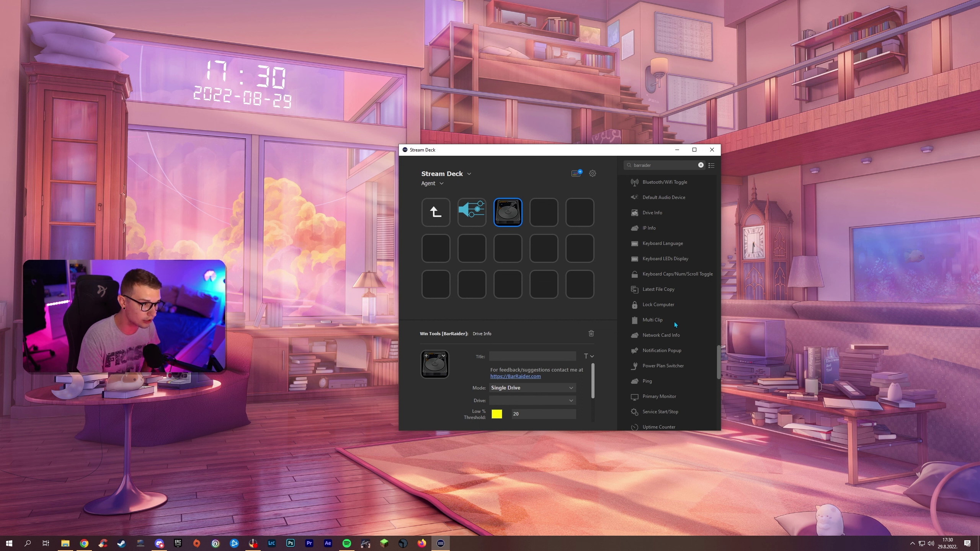
- Add a Win Tools Ping key on the fourth key and change its server from google.com to facebook.com
left_click_drag(660, 382, 547, 212)
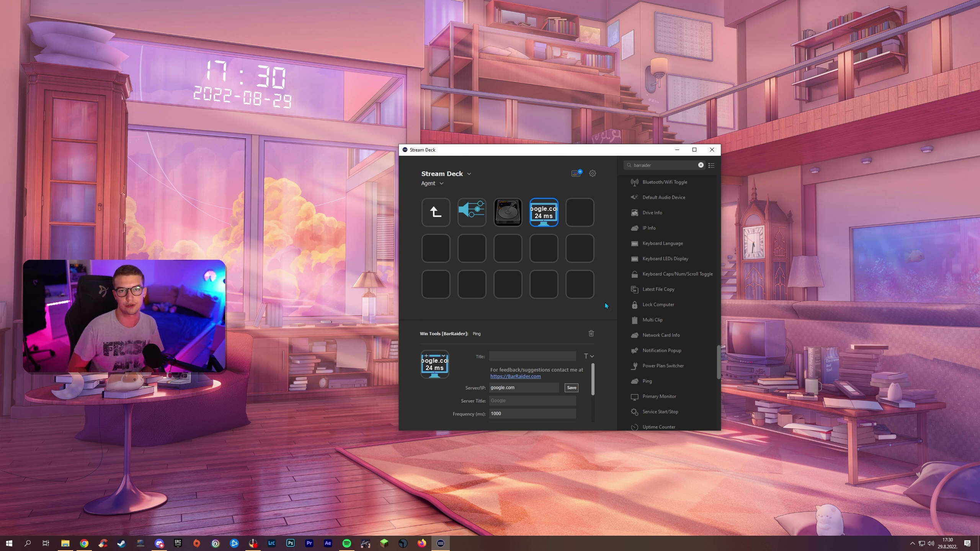
left_click_drag(515, 387, 460, 389)
type("facebook")
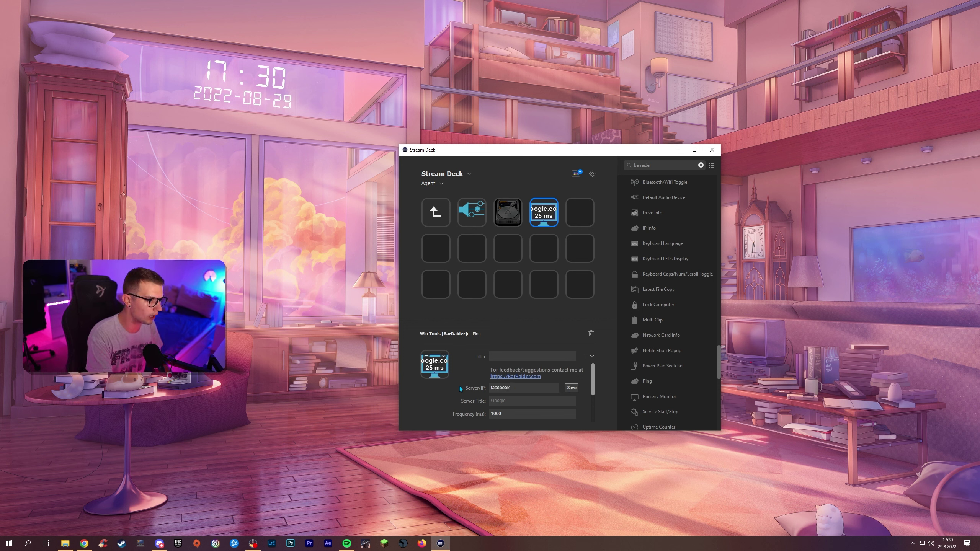
type(".com")
left_click(572, 387)
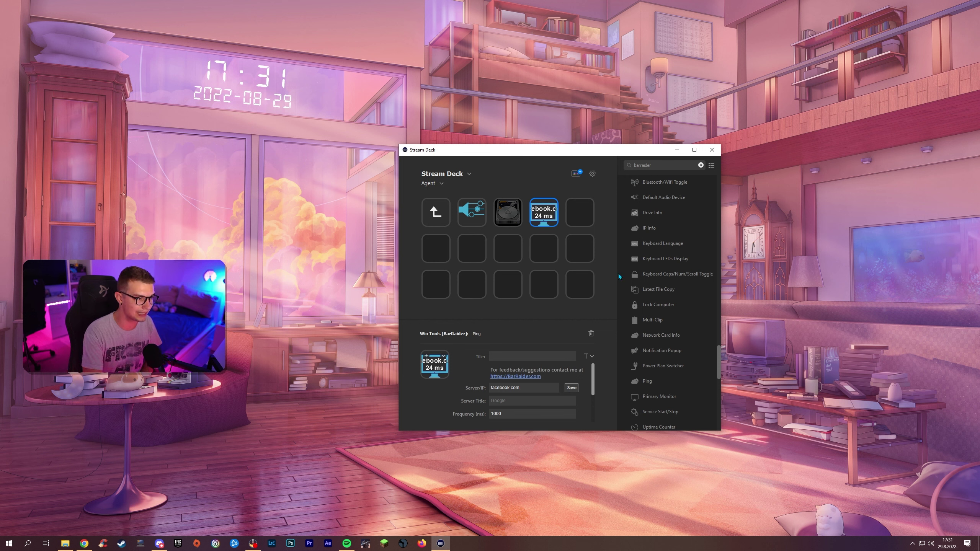
scroll(672, 355, "down", 1)
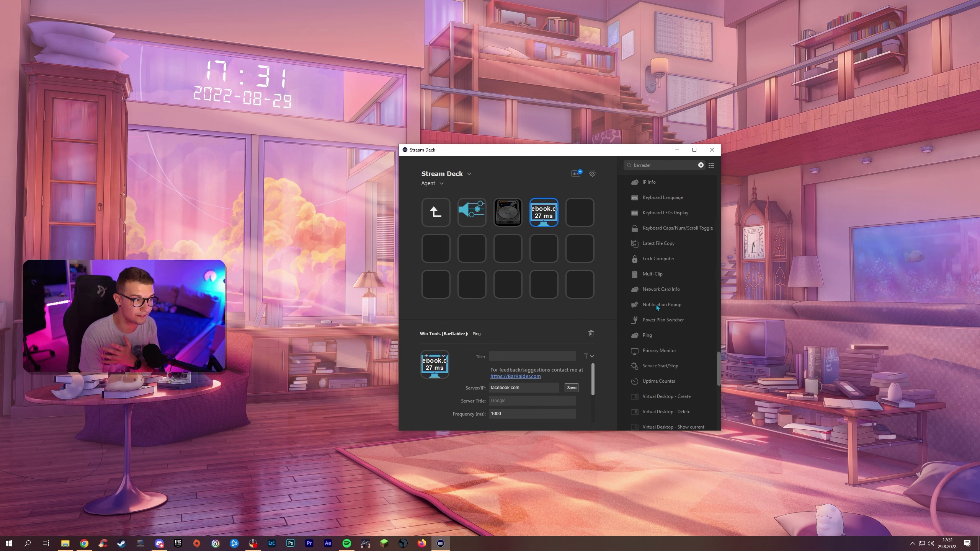
scroll(666, 313, "down", 1)
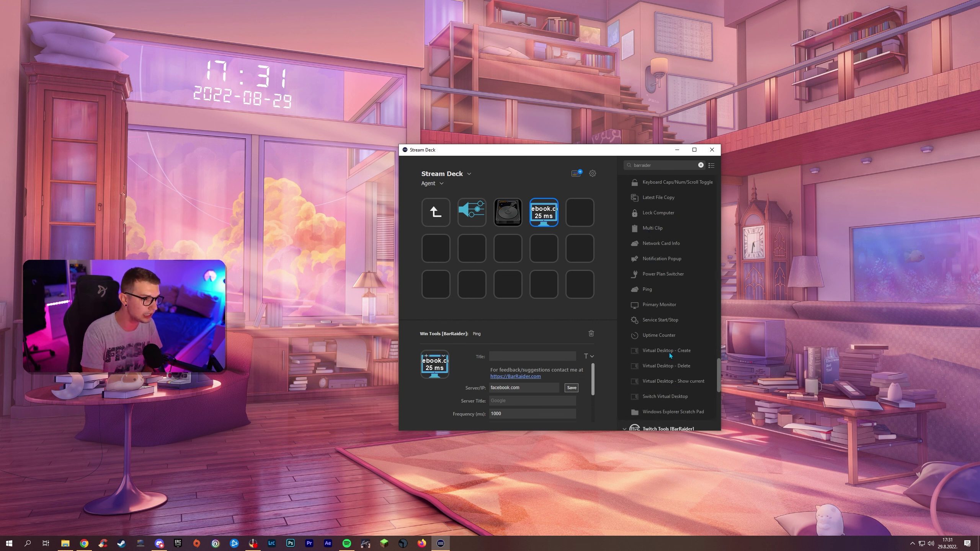
scroll(666, 317, "down", 1)
- Place the Win Tools Uptime Counter on the empty fifth key, showing uptime around 06:51:10
left_click_drag(660, 293, 580, 212)
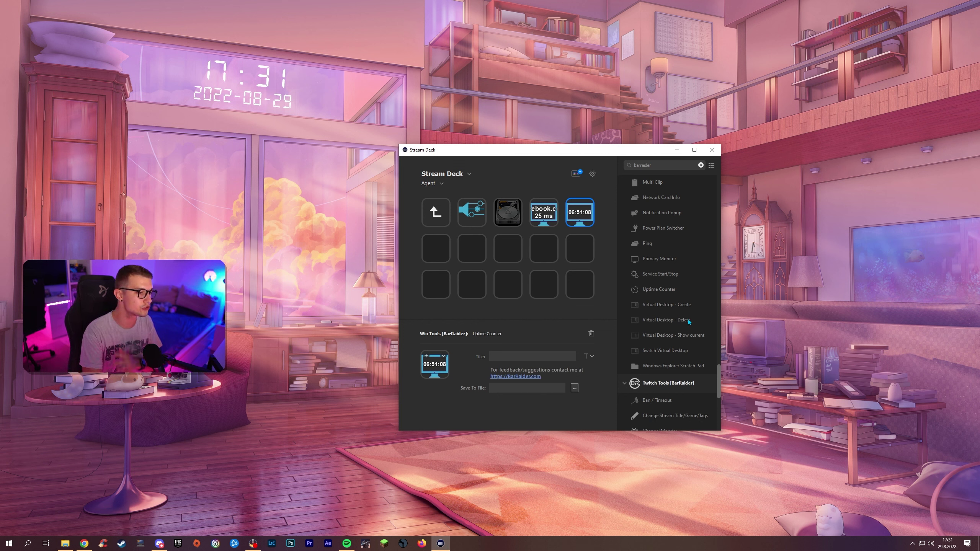
scroll(690, 321, "up", 2)
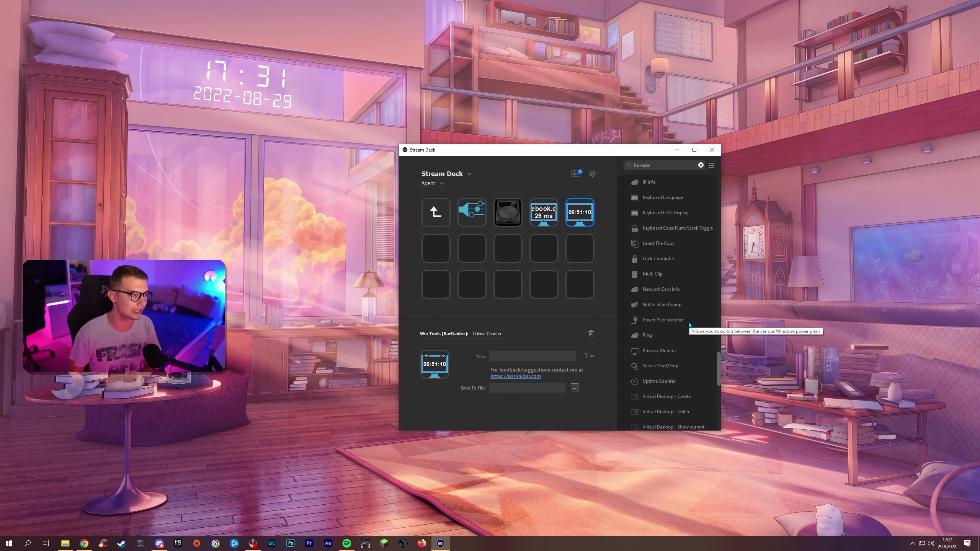